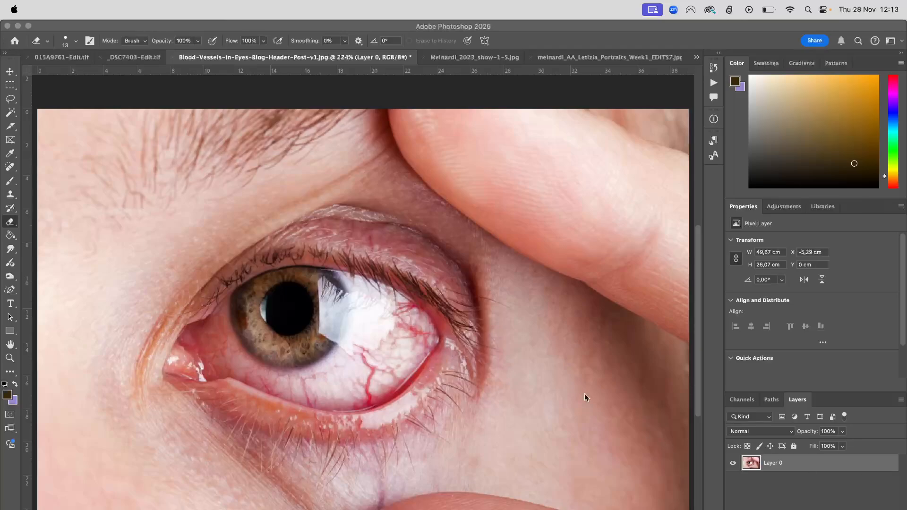
Open the Camera Raw Filter on the eye photo's layer.
{"action": "left_click", "coordinate": [155, 25]}
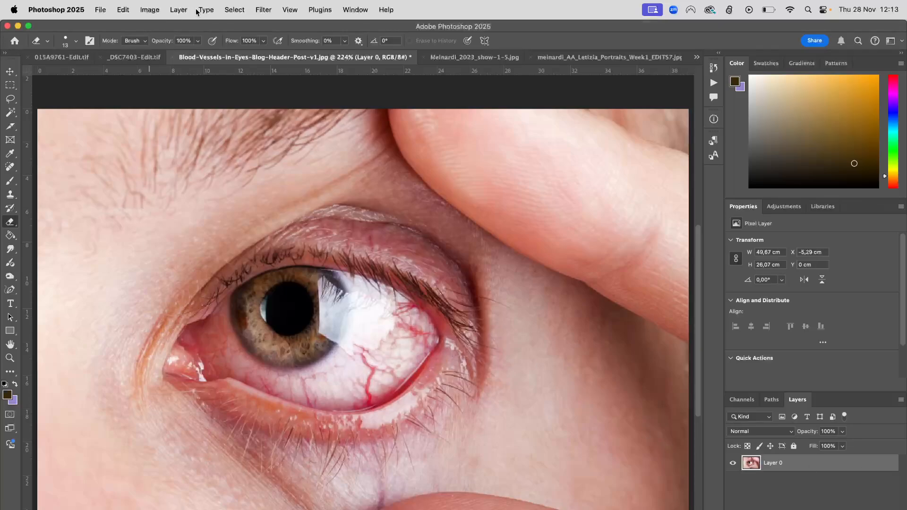
{"action": "left_click", "coordinate": [257, 8]}
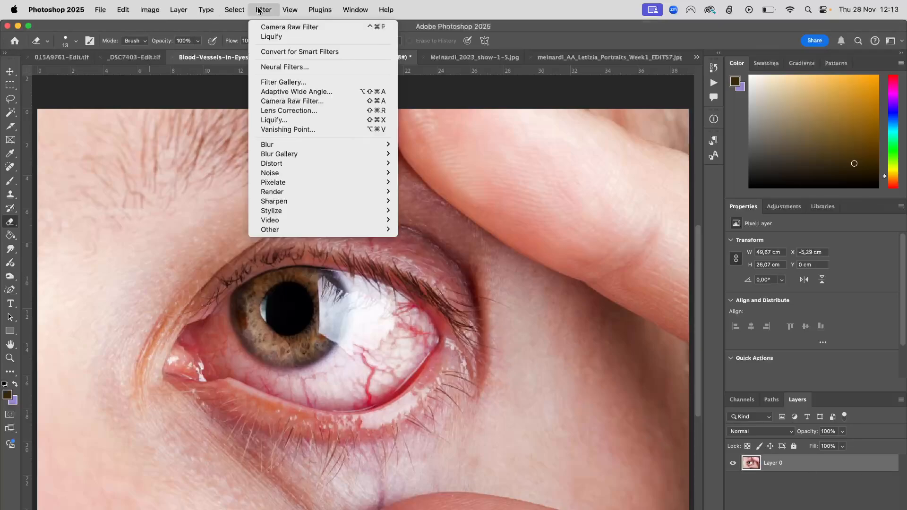
{"action": "left_click", "coordinate": [308, 103]}
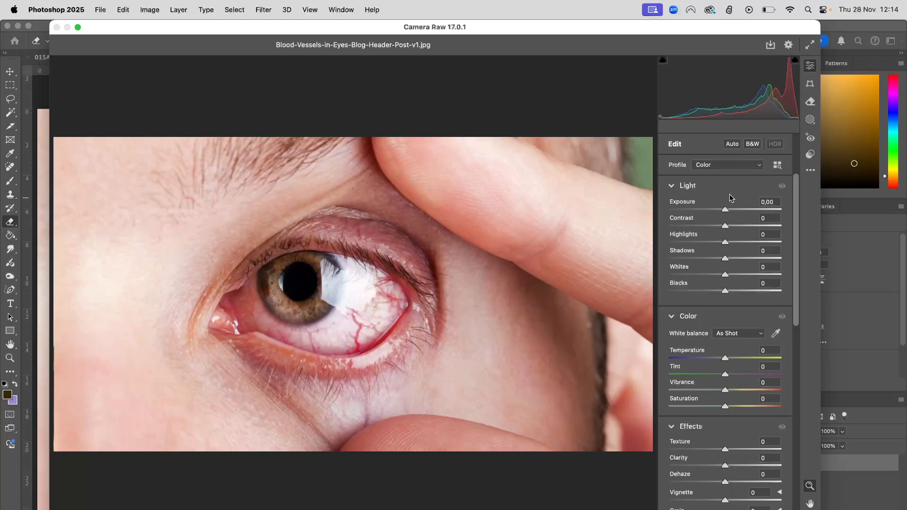
Create a brush mask and paint it over the whole open eye, covering the iris and the white.
{"action": "left_click", "coordinate": [810, 121]}
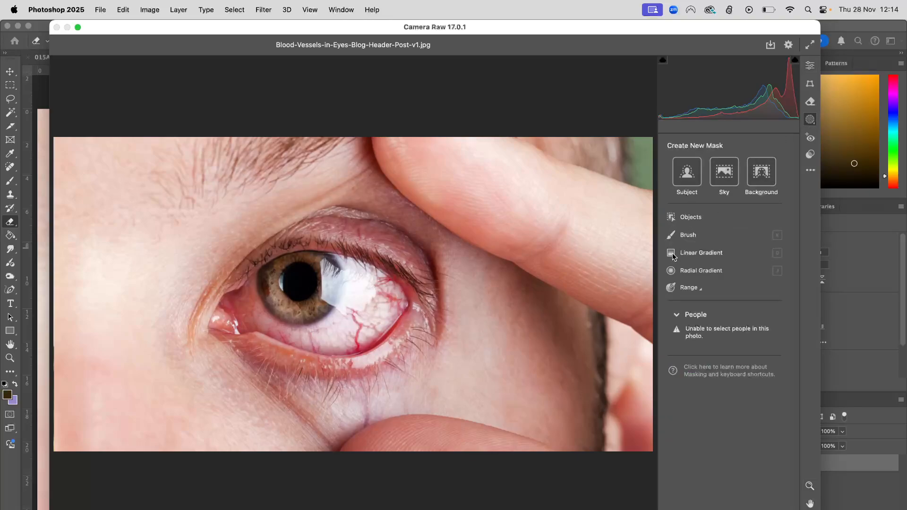
{"action": "left_click", "coordinate": [683, 235]}
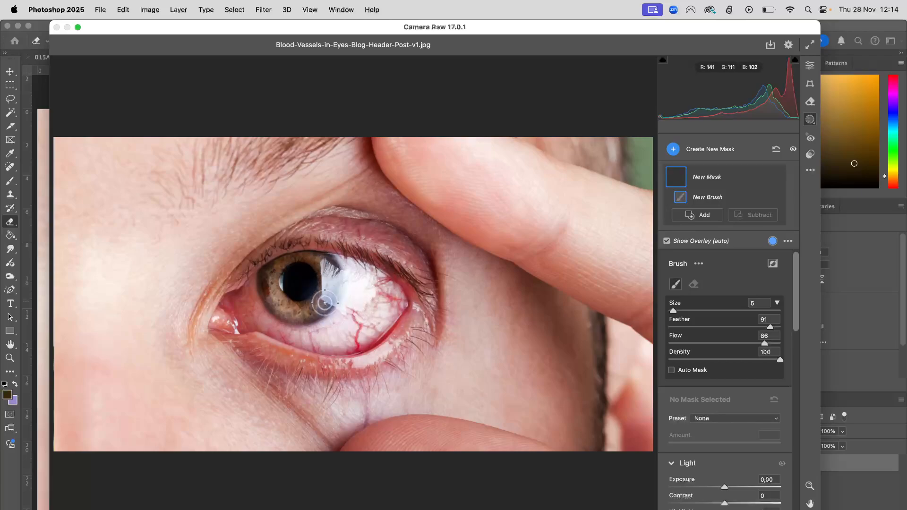
{"action": "mouse_move", "coordinate": [325, 303]}
{"action": "left_mouse_down"}
{"action": "mouse_move", "coordinate": [284, 319]}
{"action": "mouse_move", "coordinate": [249, 311]}
{"action": "mouse_move", "coordinate": [260, 321]}
{"action": "mouse_move", "coordinate": [239, 307]}
{"action": "mouse_move", "coordinate": [293, 334]}
{"action": "mouse_move", "coordinate": [377, 328]}
{"action": "mouse_move", "coordinate": [328, 330]}
{"action": "mouse_move", "coordinate": [271, 309]}
{"action": "mouse_move", "coordinate": [370, 323]}
{"action": "mouse_move", "coordinate": [380, 314]}
{"action": "mouse_move", "coordinate": [290, 305]}
{"action": "mouse_move", "coordinate": [360, 295]}
{"action": "mouse_move", "coordinate": [382, 308]}
{"action": "mouse_move", "coordinate": [312, 279]}
{"action": "mouse_move", "coordinate": [247, 304]}
{"action": "mouse_move", "coordinate": [279, 274]}
{"action": "mouse_move", "coordinate": [316, 263]}
{"action": "mouse_move", "coordinate": [250, 306]}
{"action": "mouse_move", "coordinate": [266, 279]}
{"action": "mouse_move", "coordinate": [322, 262]}
{"action": "mouse_move", "coordinate": [363, 269]}
{"action": "mouse_move", "coordinate": [398, 303]}
{"action": "mouse_move", "coordinate": [363, 282]}
{"action": "mouse_move", "coordinate": [303, 277]}
{"action": "mouse_move", "coordinate": [276, 287]}
{"action": "mouse_move", "coordinate": [303, 307]}
{"action": "mouse_move", "coordinate": [345, 302]}
{"action": "mouse_move", "coordinate": [341, 290]}
{"action": "mouse_move", "coordinate": [287, 288]}
{"action": "mouse_move", "coordinate": [273, 299]}
{"action": "mouse_move", "coordinate": [323, 317]}
{"action": "mouse_move", "coordinate": [263, 320]}
{"action": "mouse_move", "coordinate": [228, 306]}
{"action": "mouse_move", "coordinate": [353, 341]}
{"action": "mouse_move", "coordinate": [382, 325]}
{"action": "mouse_move", "coordinate": [391, 306]}
{"action": "mouse_move", "coordinate": [366, 334]}
{"action": "mouse_move", "coordinate": [346, 337]}
{"action": "mouse_move", "coordinate": [375, 327]}
{"action": "left_mouse_up"}
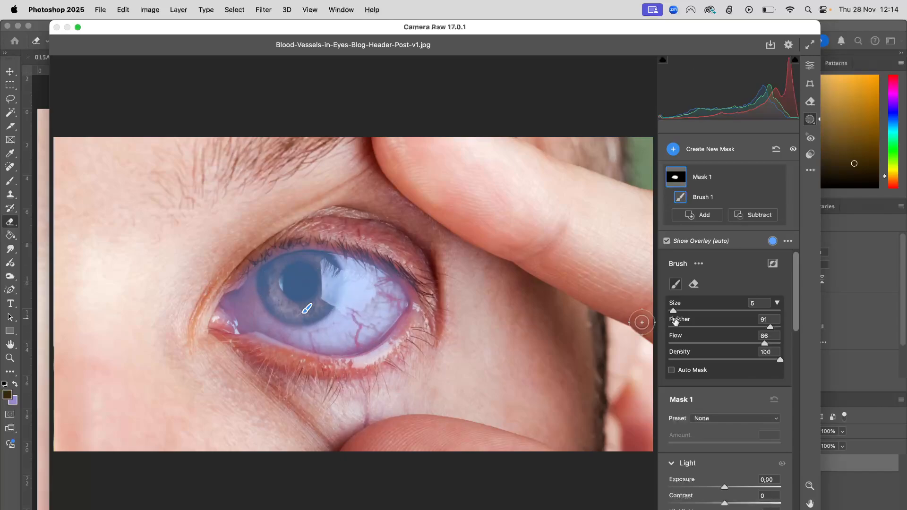
Collapse the Point Color, Effects, Curve, Detail, Color and Light sections of the eye mask's adjustments.
{"action": "scroll", "coordinate": [730, 367], "scroll_direction": "down", "scroll_amount": 5}
{"action": "scroll", "coordinate": [730, 367], "scroll_direction": "down", "scroll_amount": 5}
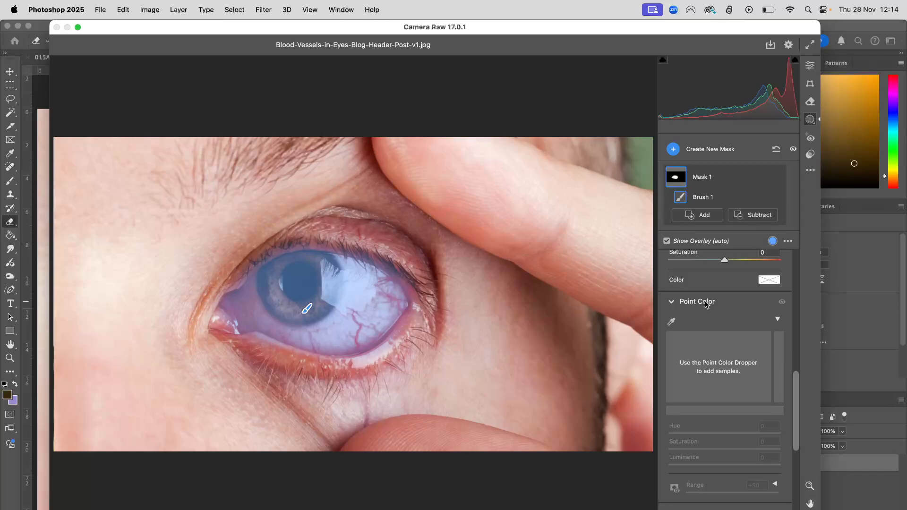
{"action": "left_click", "coordinate": [673, 302]}
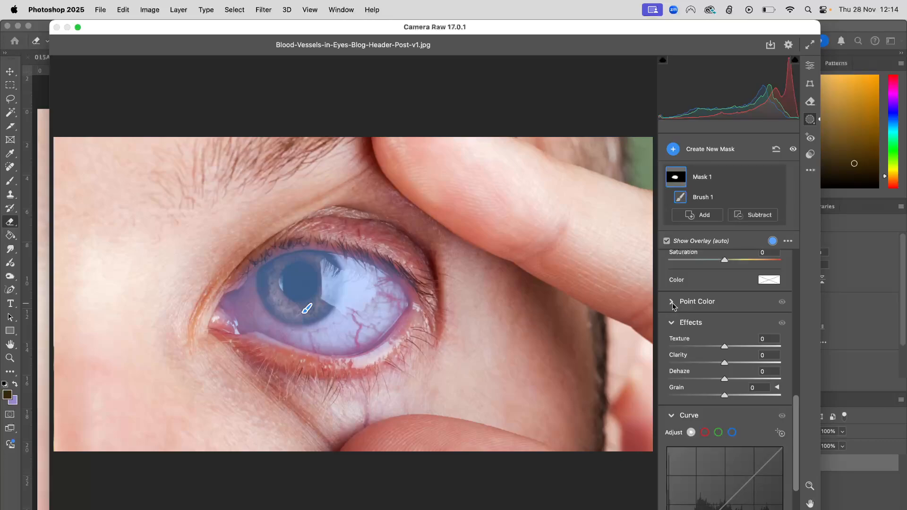
{"action": "left_click", "coordinate": [673, 324]}
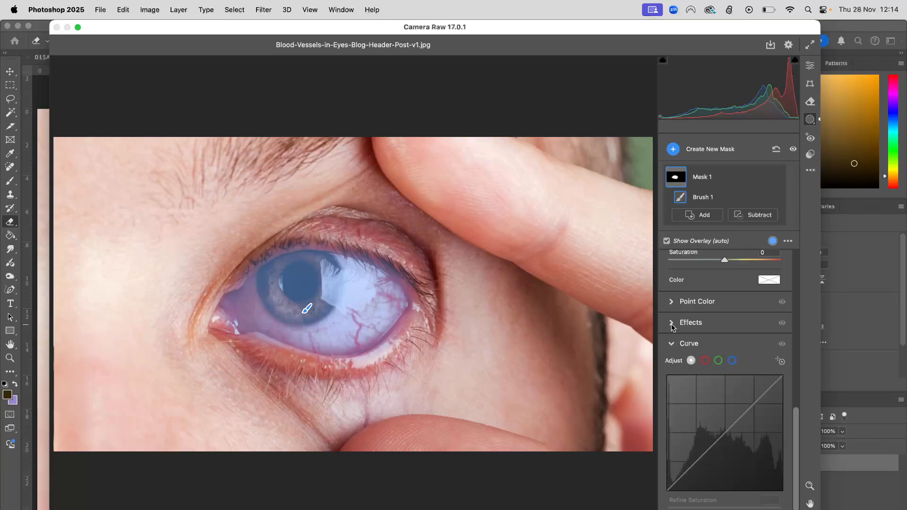
{"action": "left_click", "coordinate": [672, 345]}
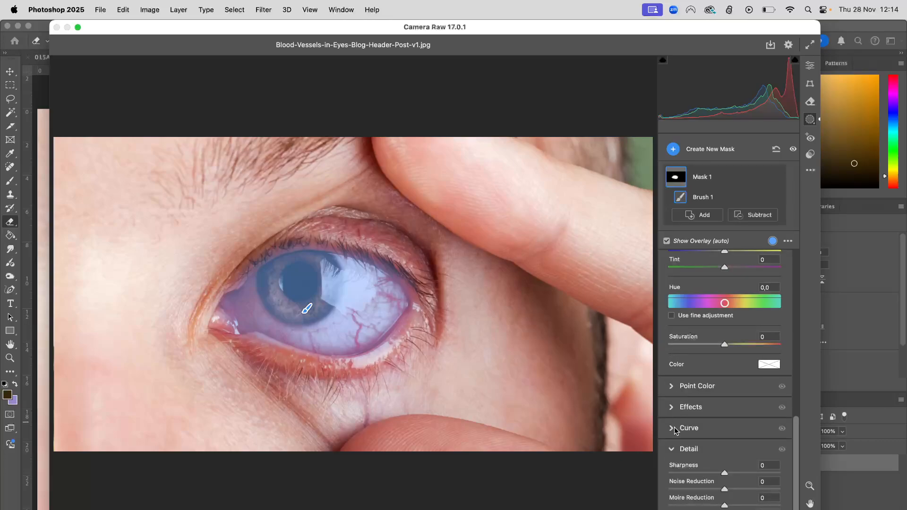
{"action": "left_click", "coordinate": [672, 449]}
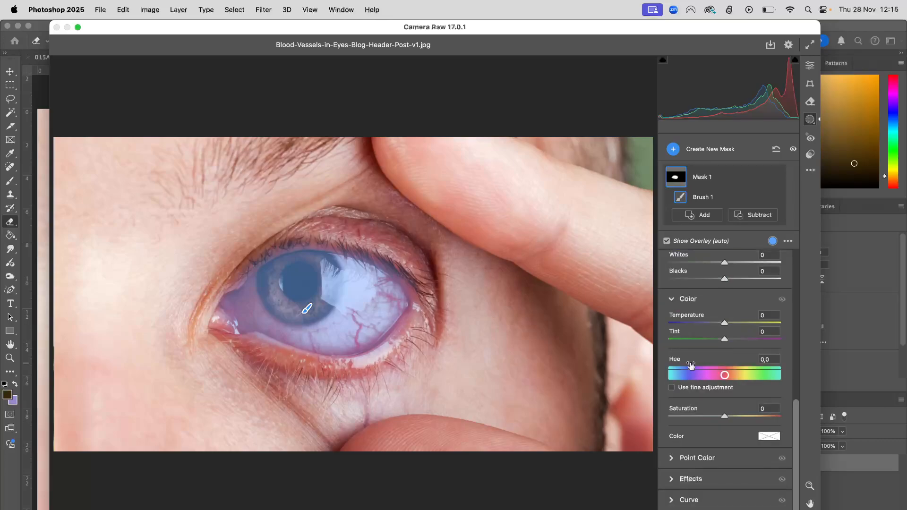
{"action": "left_click", "coordinate": [672, 301]}
{"action": "left_click", "coordinate": [672, 313]}
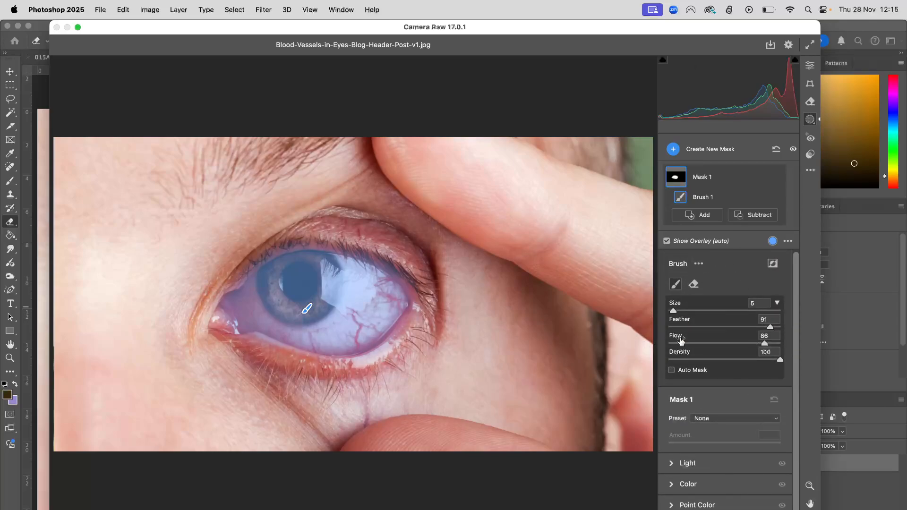
Expand the mask's Point Color section and sample the red of a blood vessel in the white of the eye.
{"action": "scroll", "coordinate": [729, 376], "scroll_direction": "down", "scroll_amount": 2}
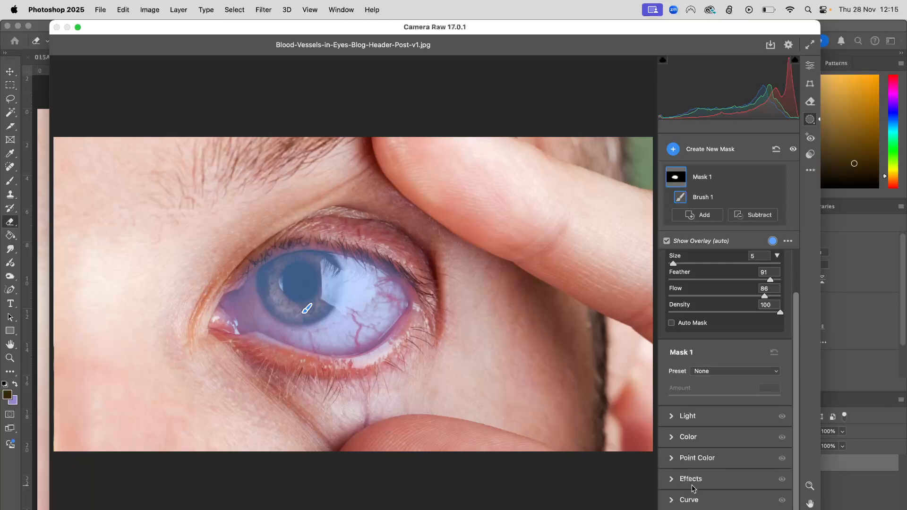
{"action": "left_click", "coordinate": [672, 458]}
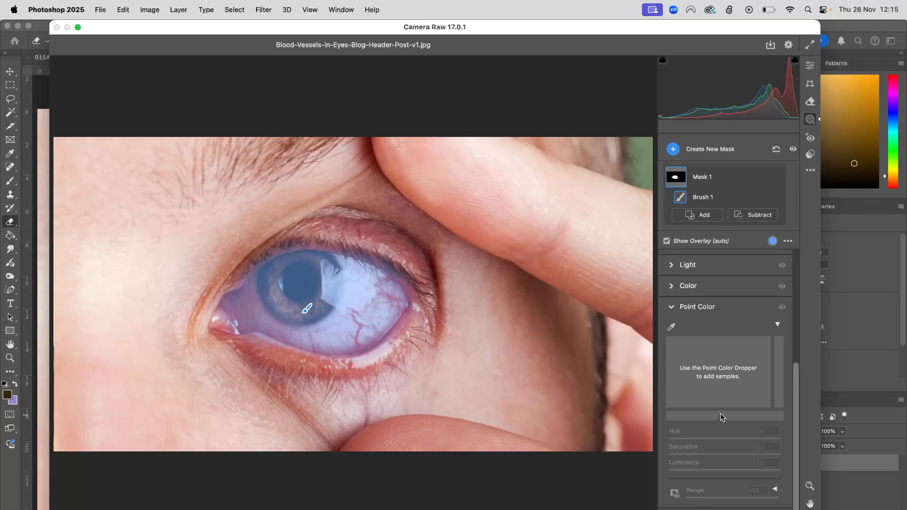
{"action": "scroll", "coordinate": [720, 417], "scroll_direction": "down", "scroll_amount": 2}
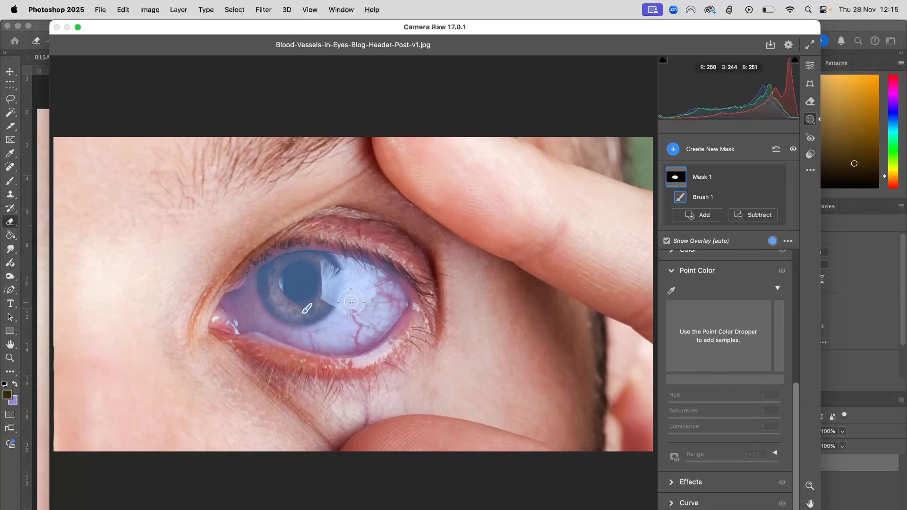
{"action": "left_click", "coordinate": [671, 292]}
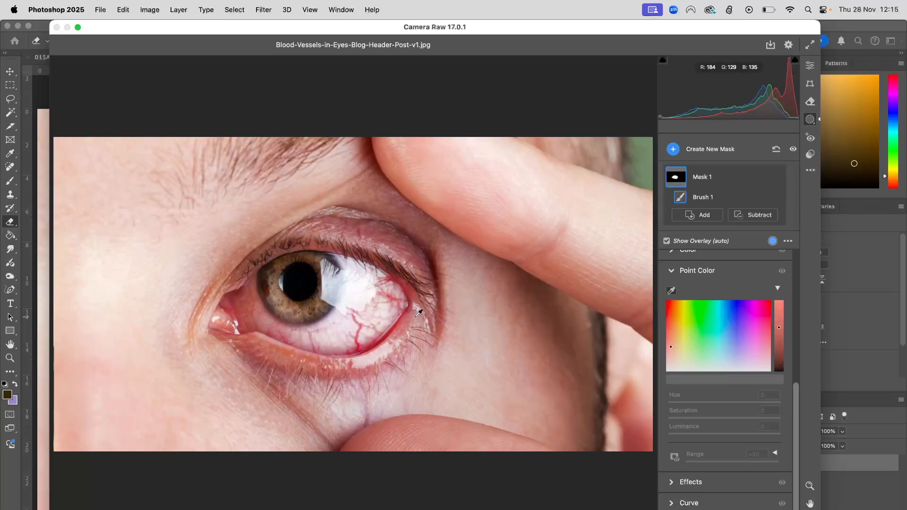
{"action": "left_click", "coordinate": [363, 321]}
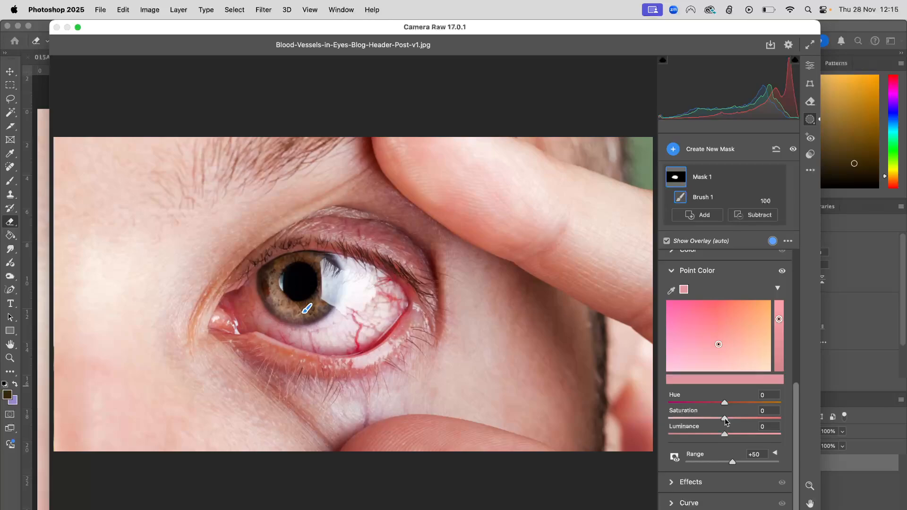
Set the sampled red's saturation to +44, hue to +8 and luminance to +19, with the automatic mask overlay turned off.
{"action": "left_click_drag", "start_coordinate": [725, 419], "coordinate": [783, 416]}
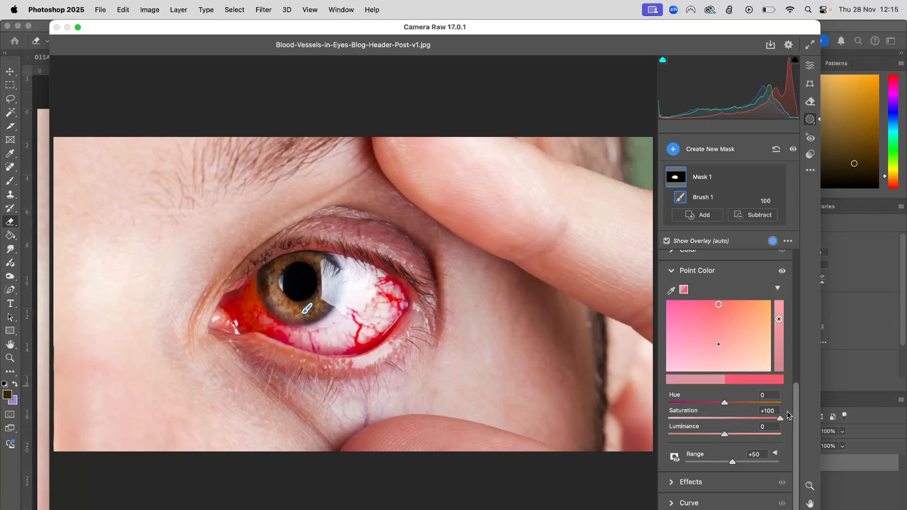
{"action": "mouse_move", "coordinate": [783, 415]}
{"action": "left_mouse_down"}
{"action": "mouse_move", "coordinate": [699, 418]}
{"action": "mouse_move", "coordinate": [758, 417]}
{"action": "mouse_move", "coordinate": [678, 409]}
{"action": "mouse_move", "coordinate": [742, 407]}
{"action": "mouse_move", "coordinate": [703, 416]}
{"action": "mouse_move", "coordinate": [759, 410]}
{"action": "mouse_move", "coordinate": [669, 417]}
{"action": "mouse_move", "coordinate": [796, 405]}
{"action": "left_mouse_up"}
{"action": "mouse_move", "coordinate": [794, 407]}
{"action": "left_mouse_down"}
{"action": "mouse_move", "coordinate": [735, 414]}
{"action": "mouse_move", "coordinate": [751, 420]}
{"action": "left_mouse_up"}
{"action": "key", "text": "y"}
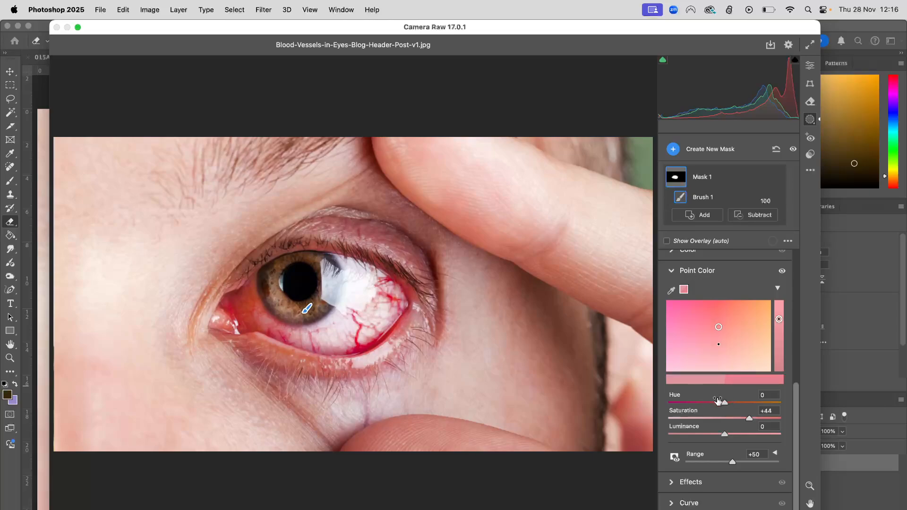
{"action": "mouse_move", "coordinate": [725, 405]}
{"action": "left_mouse_down"}
{"action": "mouse_move", "coordinate": [669, 401]}
{"action": "mouse_move", "coordinate": [776, 397]}
{"action": "mouse_move", "coordinate": [730, 401]}
{"action": "left_mouse_up"}
{"action": "mouse_move", "coordinate": [726, 437]}
{"action": "left_mouse_down"}
{"action": "mouse_move", "coordinate": [666, 435]}
{"action": "mouse_move", "coordinate": [775, 434]}
{"action": "mouse_move", "coordinate": [718, 435]}
{"action": "mouse_move", "coordinate": [732, 435]}
{"action": "left_mouse_up"}
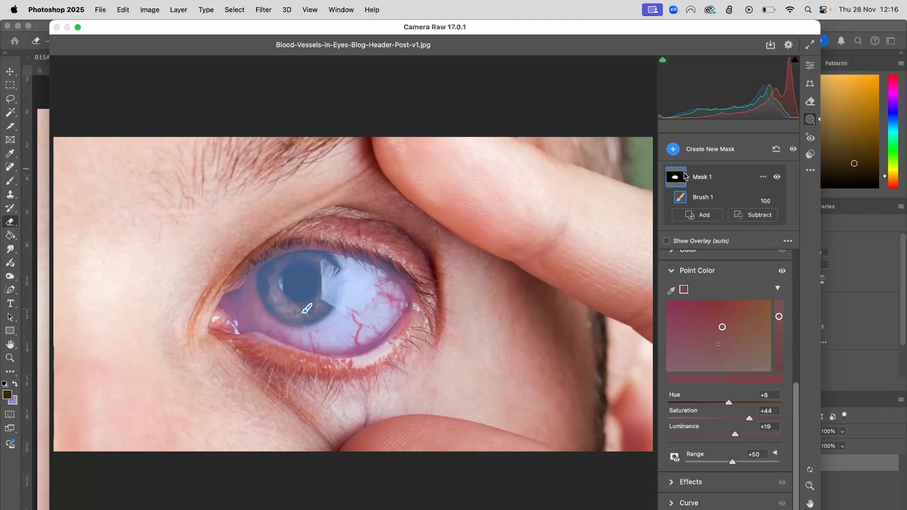
Toggle the eye mask's visibility off and on repeatedly to compare the eye before and after, leaving the mask visible.
{"action": "left_click", "coordinate": [776, 178]}
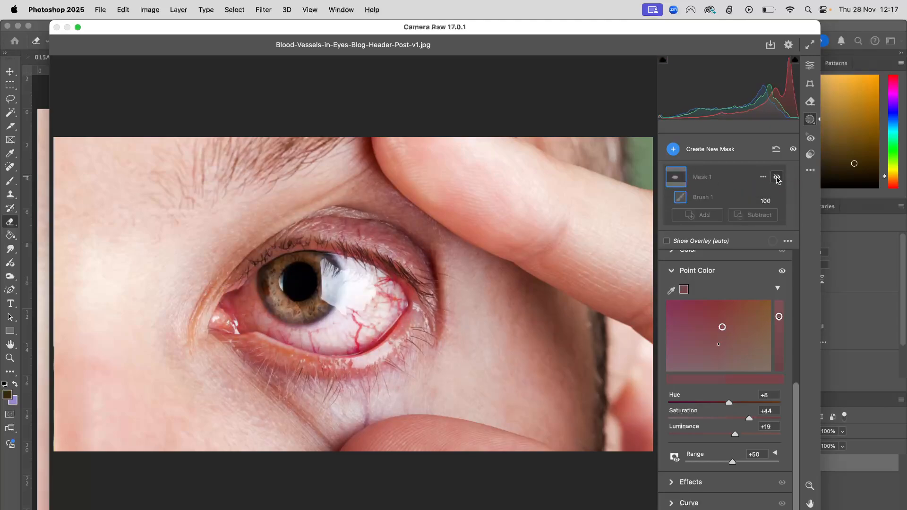
{"action": "left_click", "coordinate": [776, 177]}
{"action": "left_click", "coordinate": [776, 177]}
{"action": "left_click", "coordinate": [776, 177]}
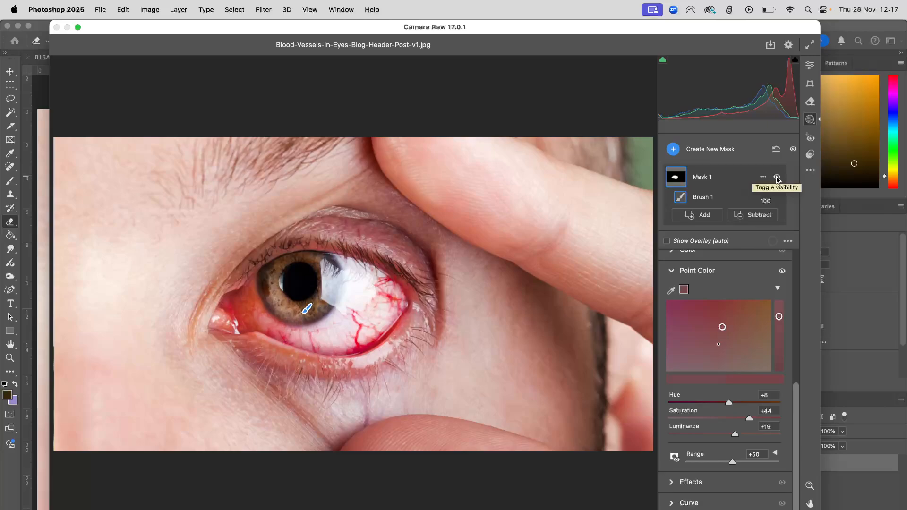
{"action": "left_click", "coordinate": [777, 178]}
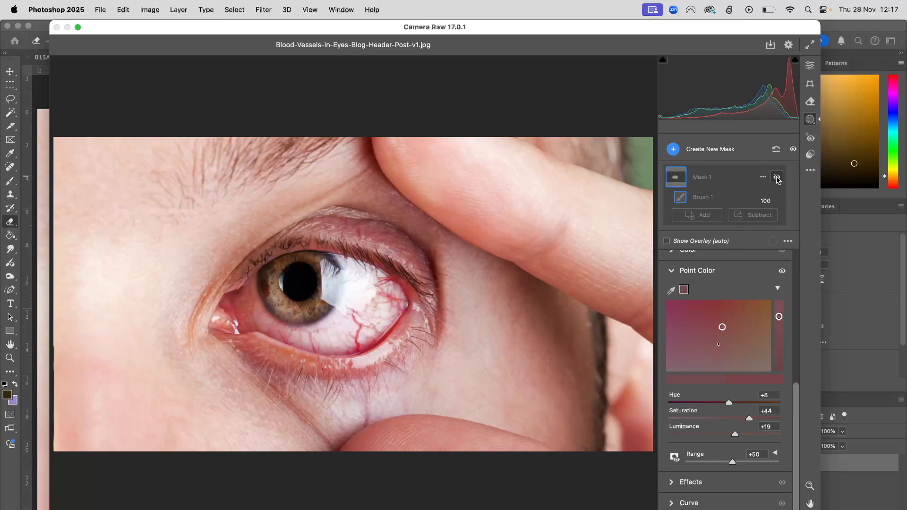
{"action": "left_click", "coordinate": [777, 177]}
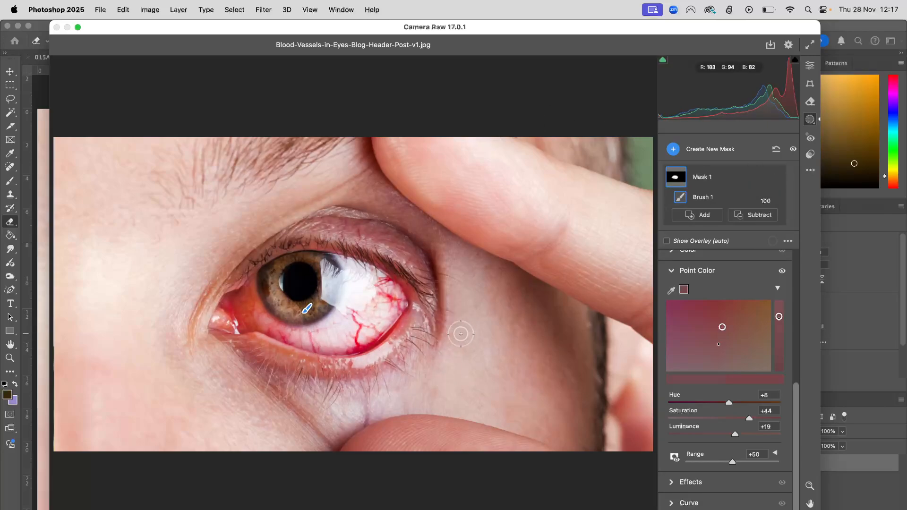